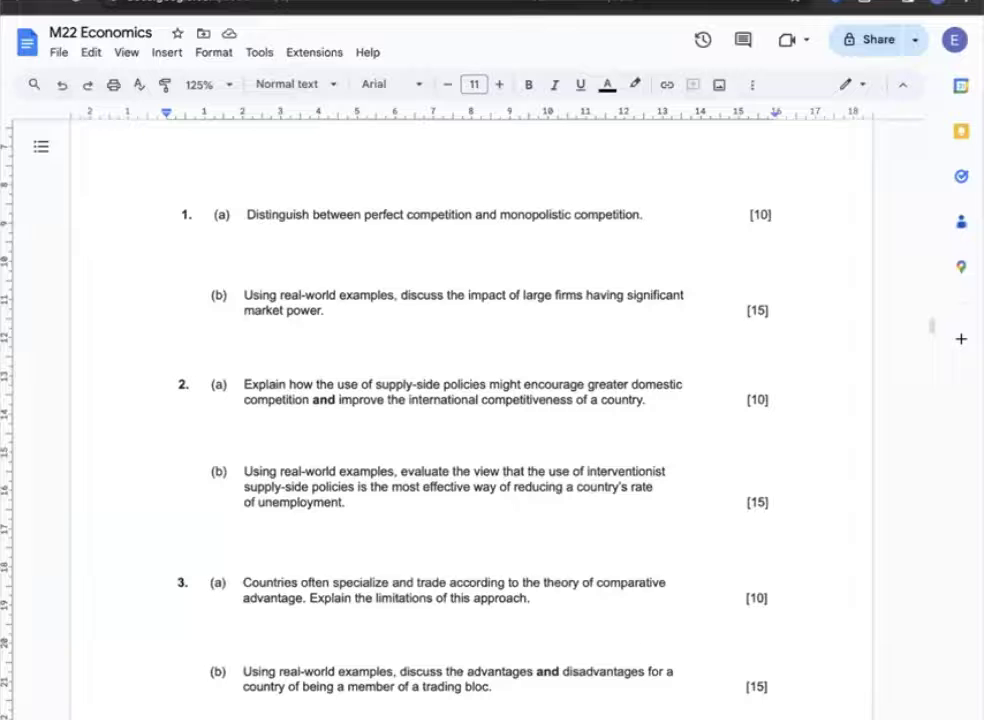
Clear the old content below question 1(a) and paste the Intro outline beneath it
key("ctrl+shift+End")
key("Delete")
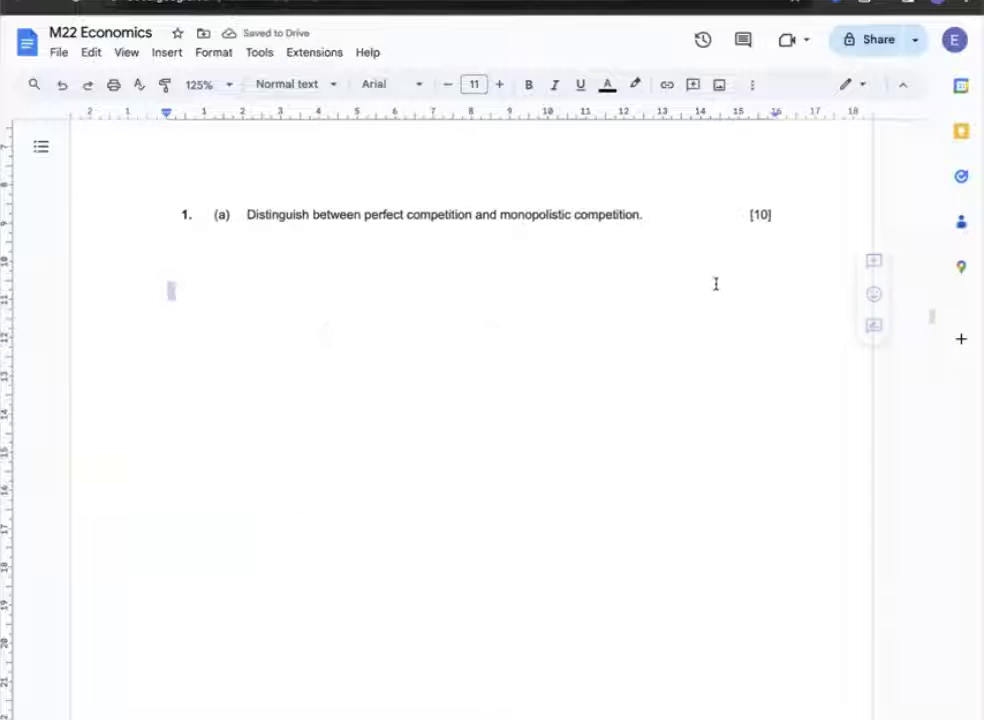
left_click(760, 305)
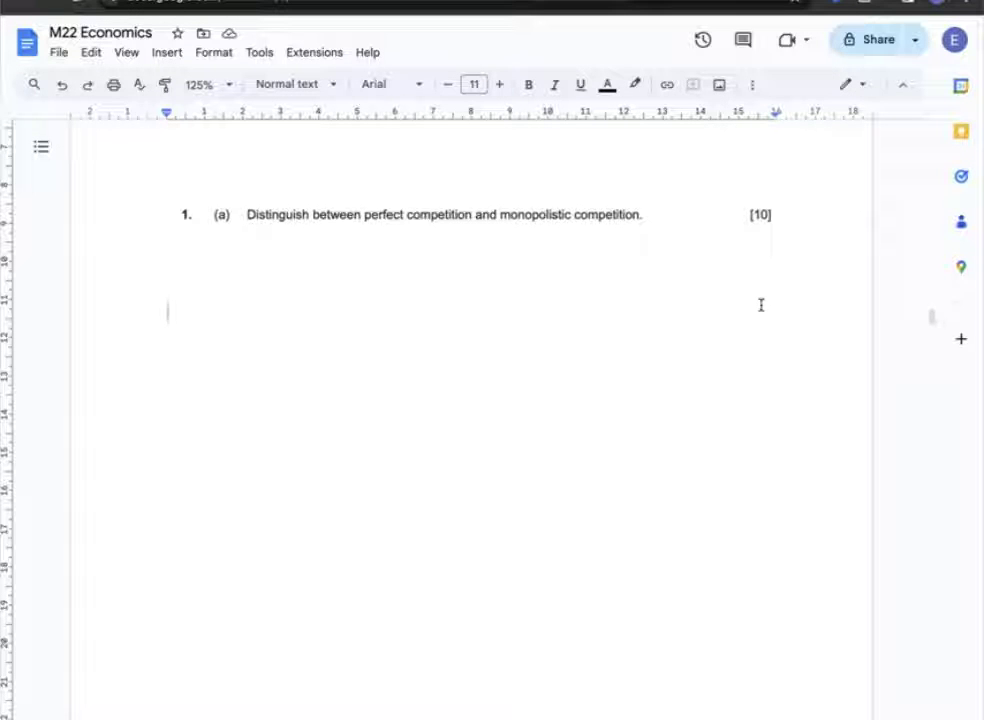
type("Intro  Define  monopolistic competition and perfect competition")
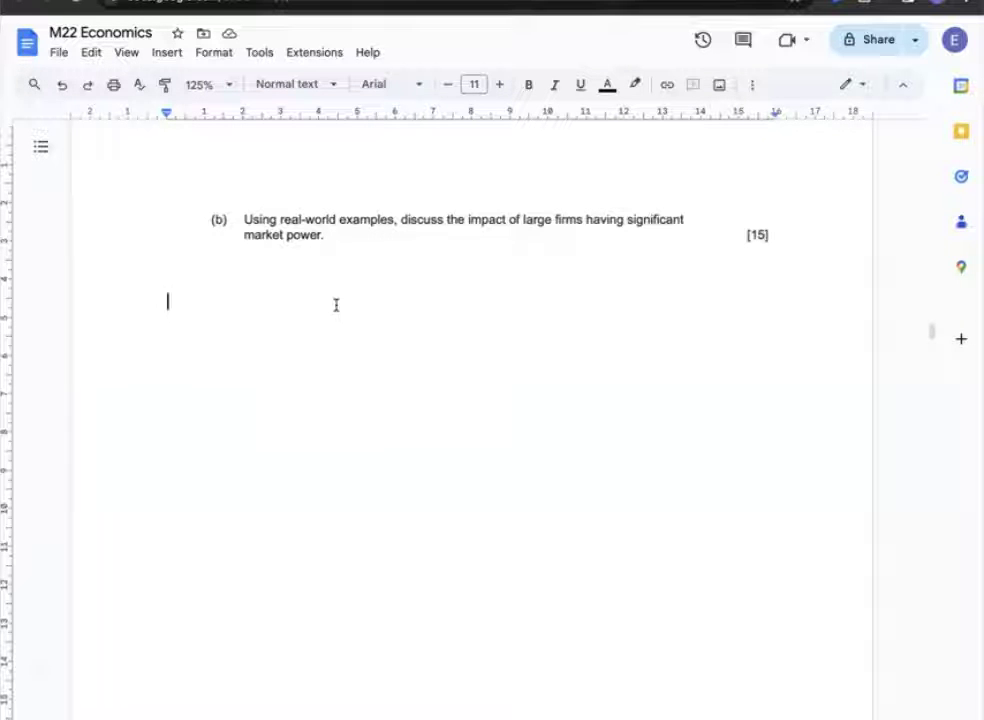
Paste the 1(b) Intro and bold B1 negative-impacts heading with four points, removing extra blank lines
type("Intro Define market power and imperfect competition")
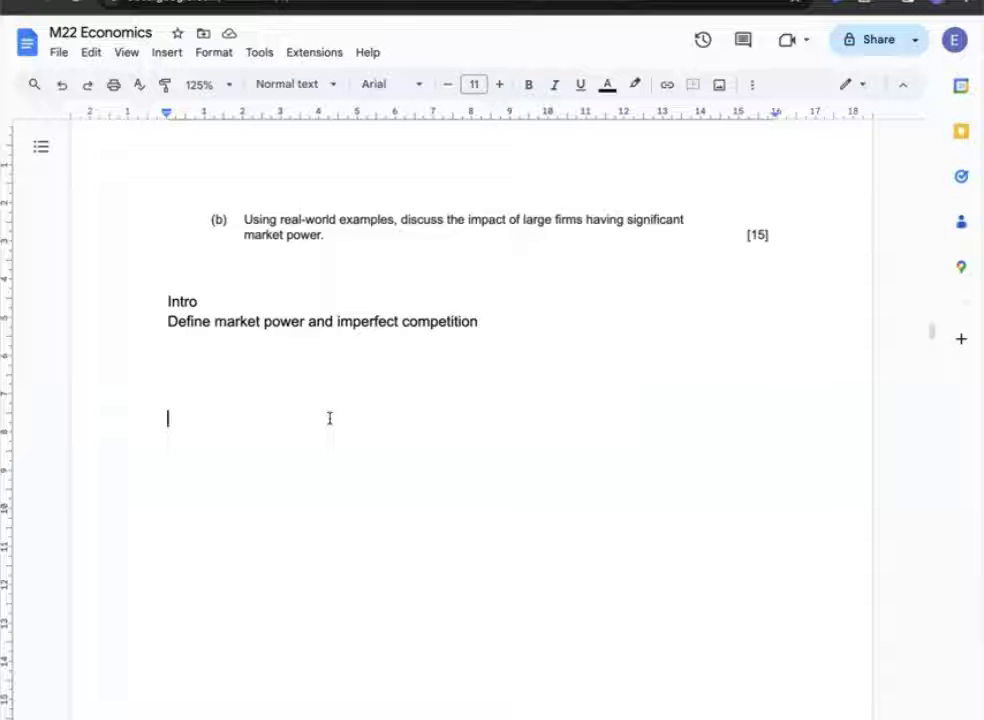
type("B1: Negative impacts of large firms having significant market power  Using the business types of collusive oligopoly or monopoly, explain the the possible welfare loss, the risks in relation to price, output and consumer choice, the possibility that such firms may pursue goals other than profit maximisation Identify inefficiencies - productive and allocative Draw a monopoly diagram showing higher price, lower quantities available and firm's abnormal profit etc. RLE:  US regulators have sued Amazon, alleging that the internet giant is illegally maintaining monopoly power.")
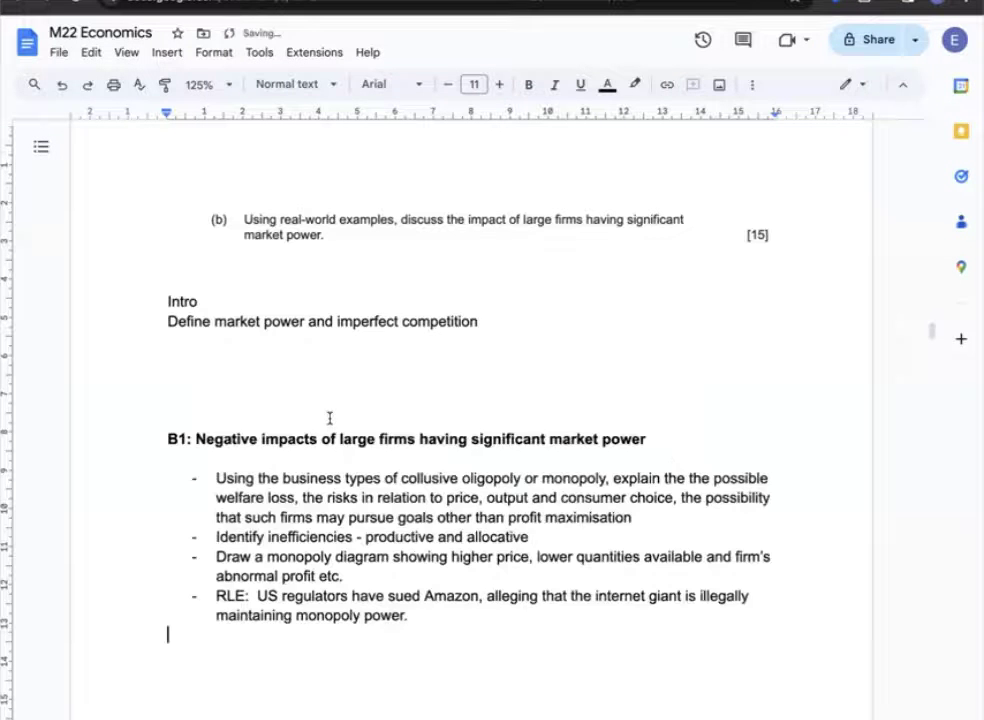
left_click(329, 418)
key("BackSpace")
key("BackSpace")
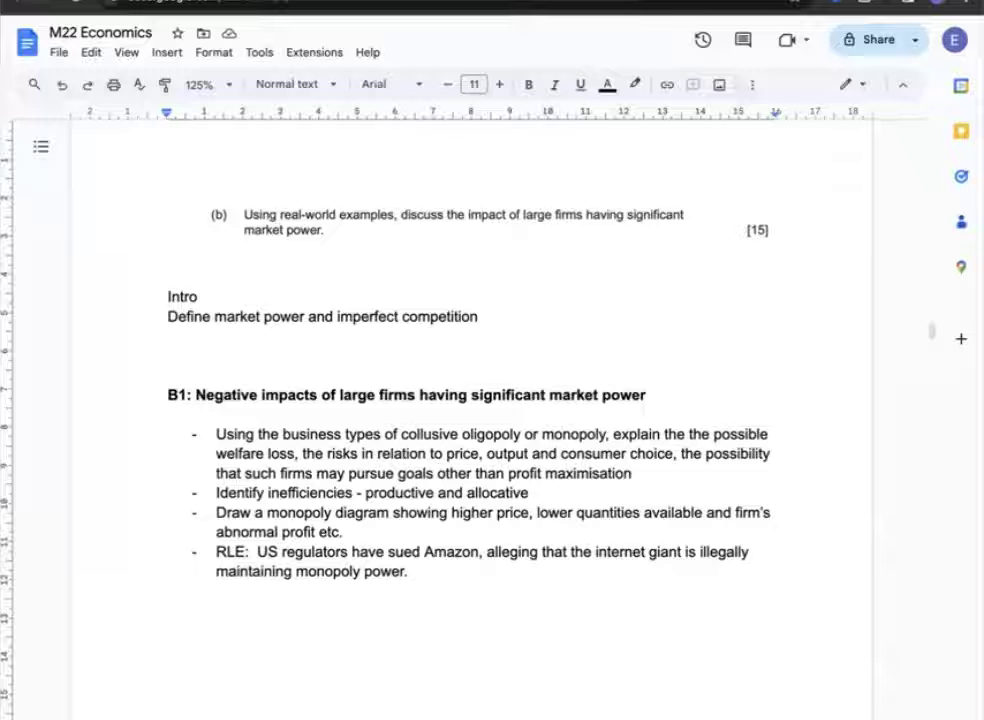
Scroll down to question 2(a) on supply-side policies and its Intro lines
scroll(849, 272, "up", 1)
scroll(209, 663, "down", 5)
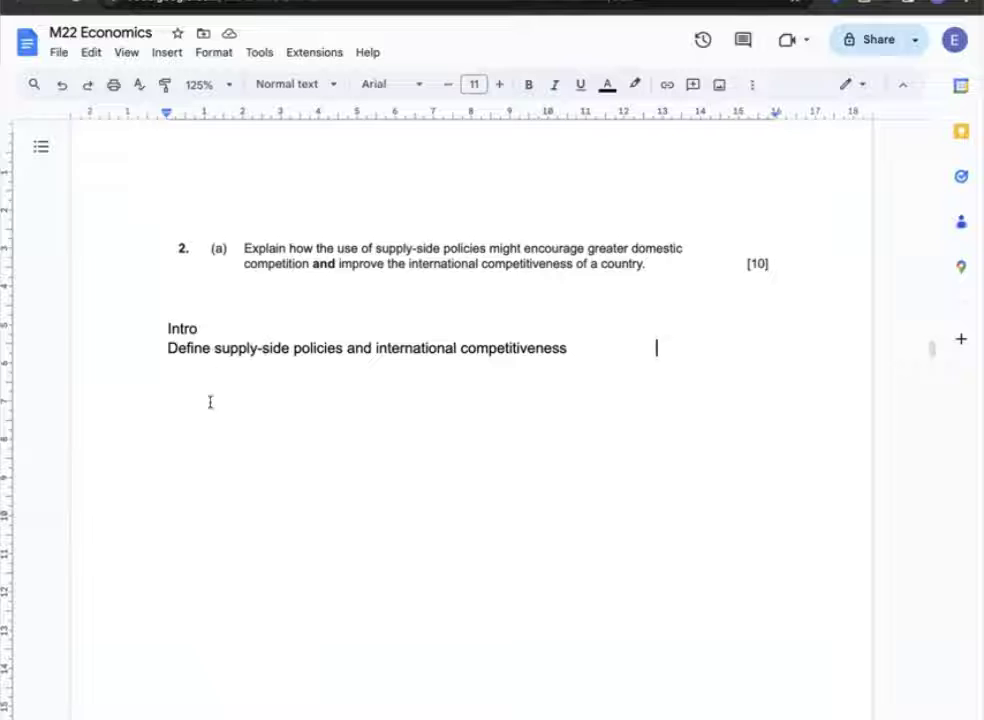
Select the 2(a) Intro lines, insert a blank line above them, then undo the last edit
scroll(205, 385, "down", 1)
left_click_drag(141, 255, 634, 305)
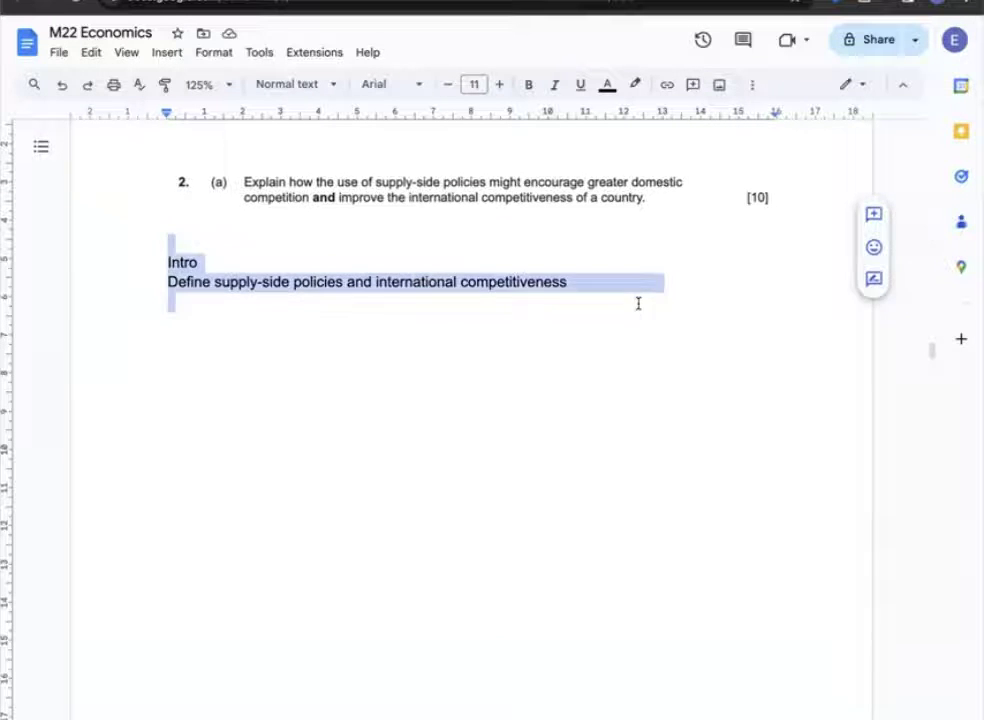
key("Left")
key("Return")
key("Return")
key("Return")
key("Up")
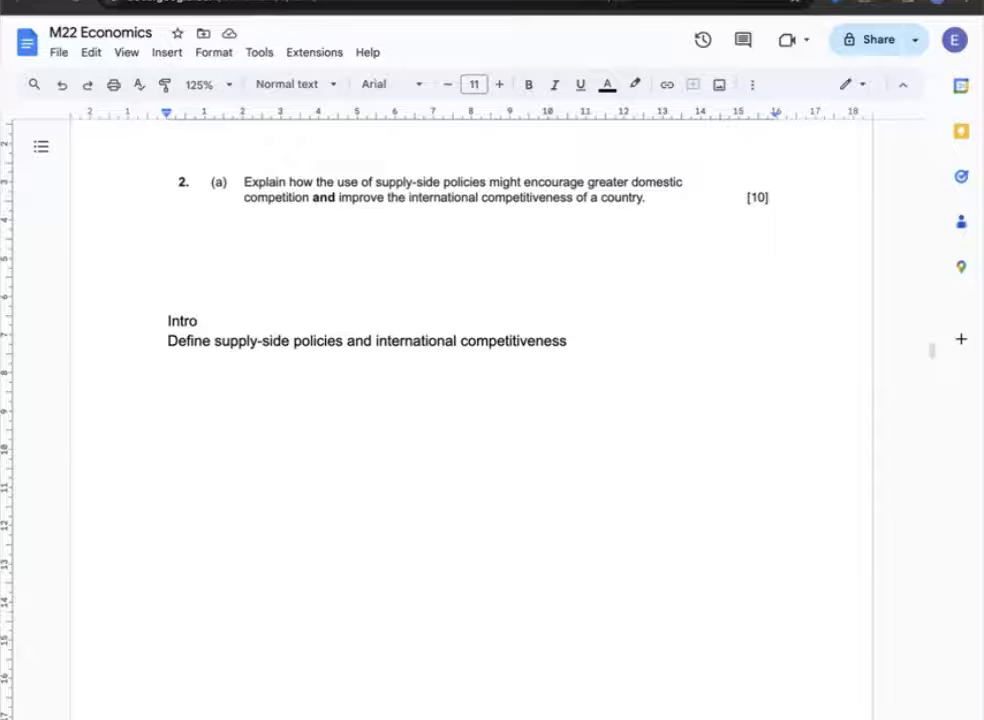
key("ctrl+z")
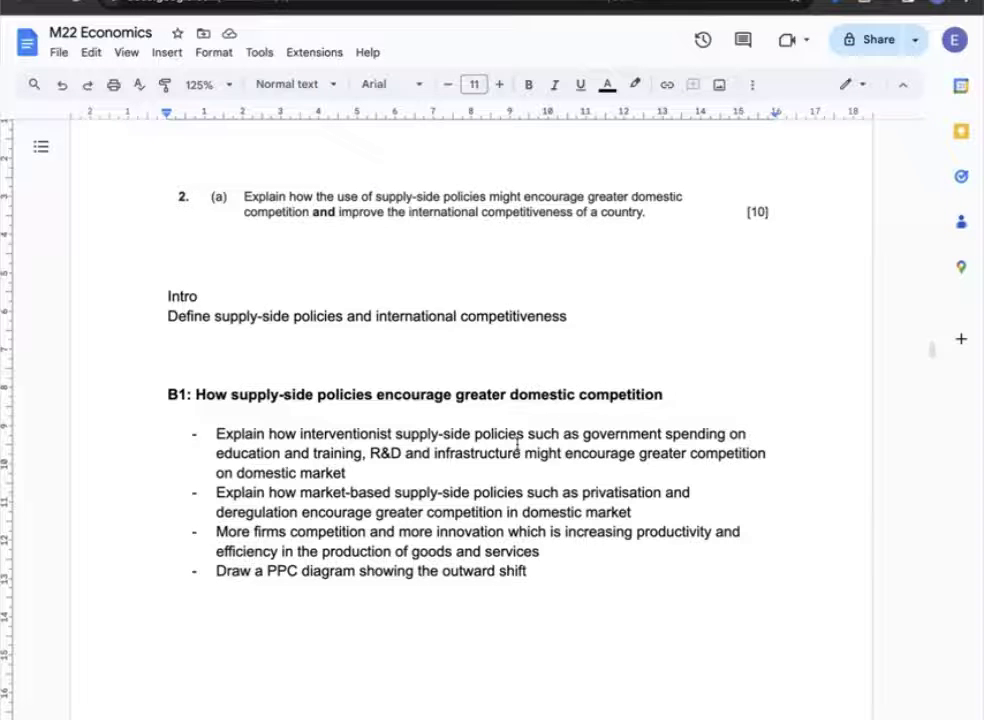
Paste the bold B2 international-competitiveness heading with three points below the B1 section
left_click(211, 630)
type("B2: How supply-side policies improve international competitiveness  Explain how the greater domestic competition achieved above foster international competitiveness—> cheaper and better qualities of goods and services Explain how the use of market-based supply-side policies such as  trade liberalisation and anti-monopoly legislation further improve international competitiveness Draw an AD/AS diagram showing SRAS and LRAS shifting to the right")
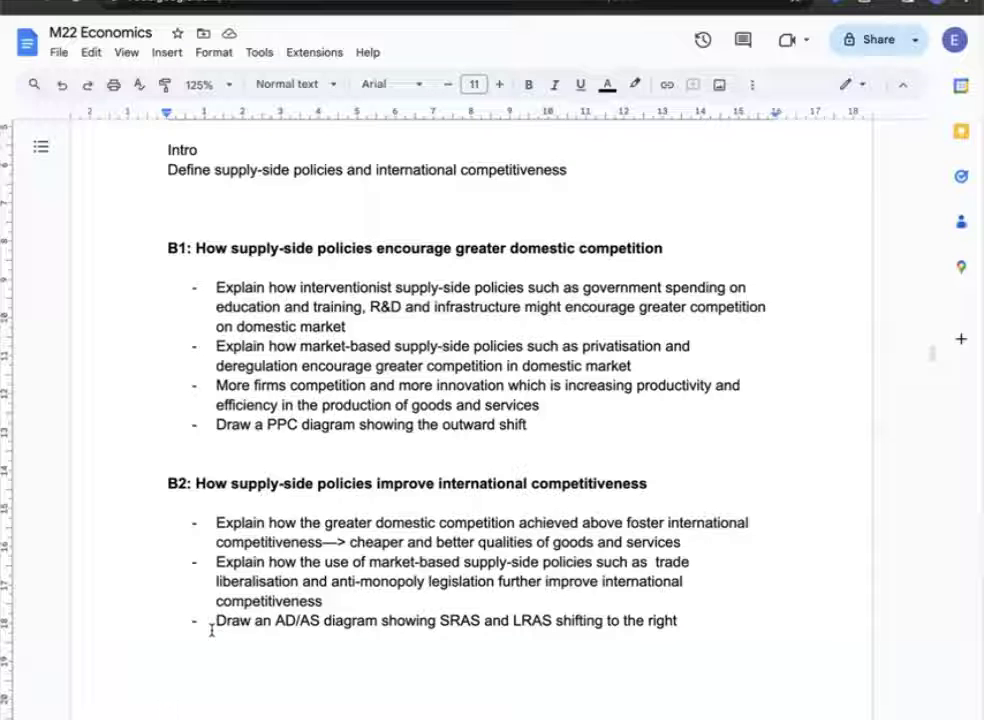
Delete the extra blank lines above question 2(b) and paste its Intro on interventionist policies and unemployment
scroll(349, 540, "down", 3)
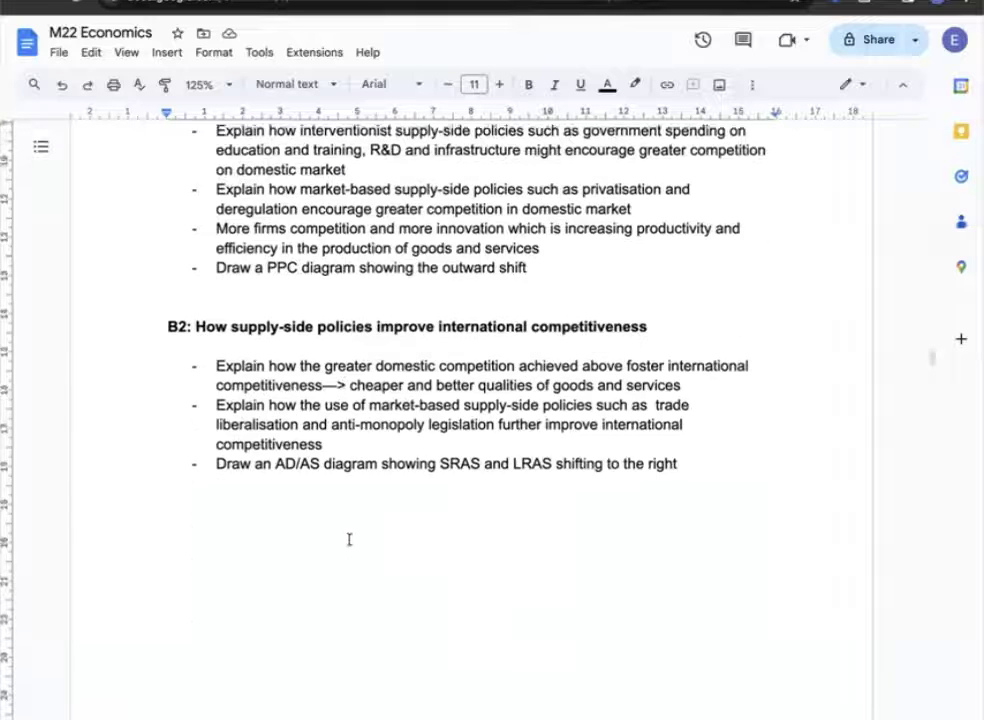
scroll(349, 540, "down", 10)
left_click_drag(275, 499, 237, 389)
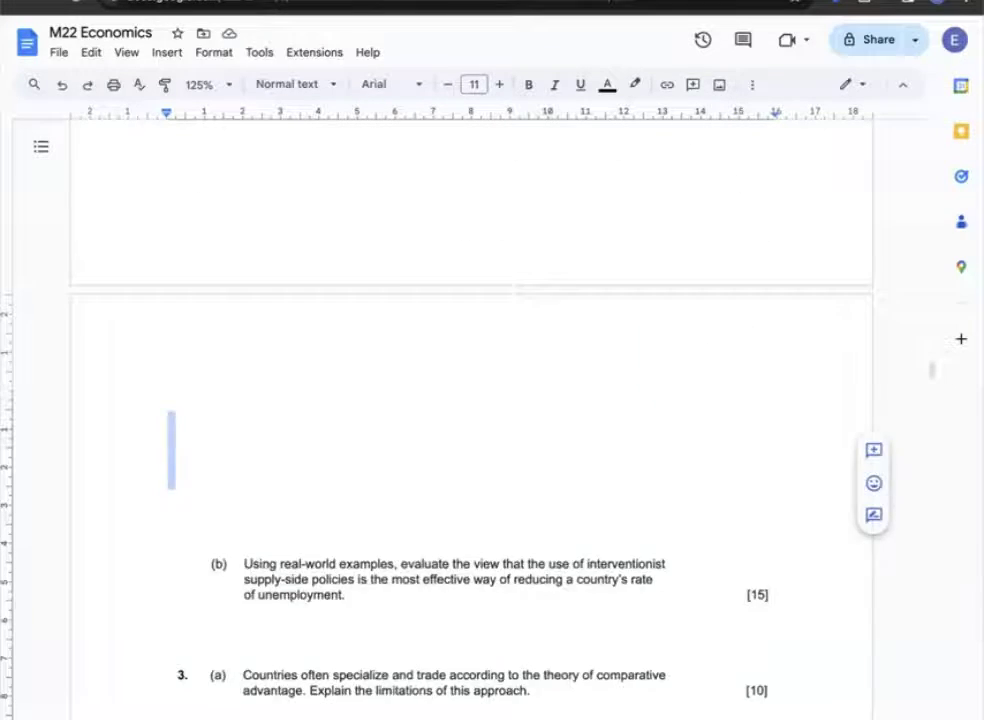
key("BackSpace")
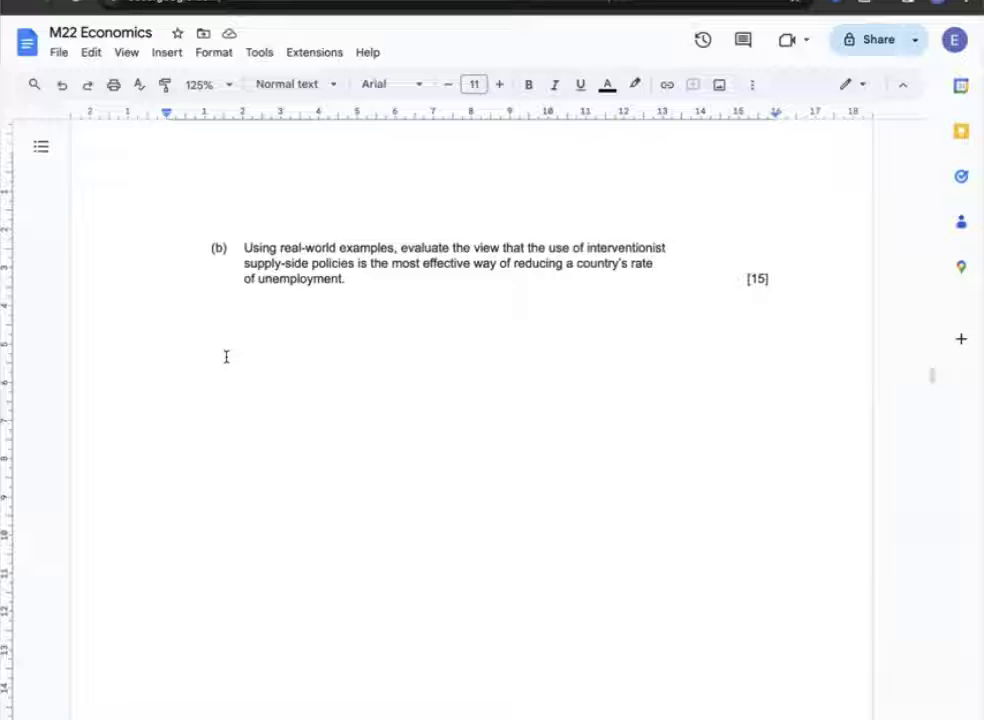
type("Intro Define interventionist supply-side policies and reducing unemployment as a macroeconomic objective")
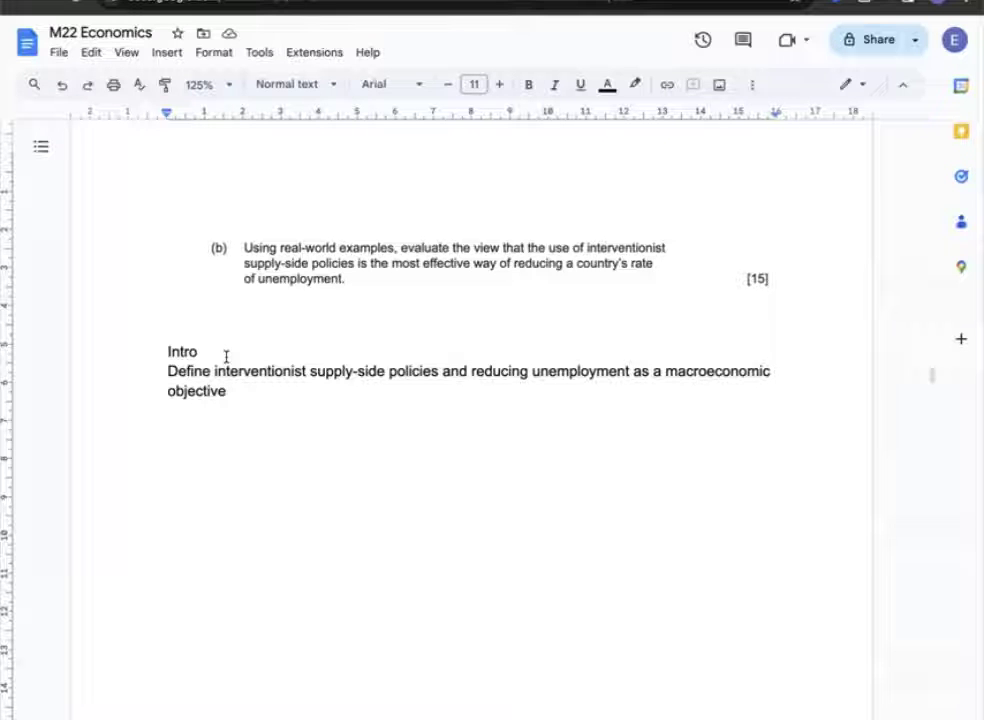
Paste the bold 'B1: Agree to the view' heading with five points under the 2(b) Intro
type("B1: Agree to the view  Explain how interventionist supply-side policies increase the productive capacity of the economy, increasing the demand for labour in the long run and thus lowering the level of certain types of unemployment such as structural unemployment To be more specific, government spending on education and training, R&D and infrastructure can contribute to it. Pros: Stable and fundamental Draw an AD/AS diagram to show LRAS being shifted to the right or PPC curve to the right RLE: India's Prime Minister Narendra Modi will inaugurate over 2,000 railway infrastructure projects worth more than Rs 41,000 crore. This includes the redevelopment of 553 stations under the Amrit Bharat Station Scheme, modernising passenger amenities, and enhancing connectivity.")
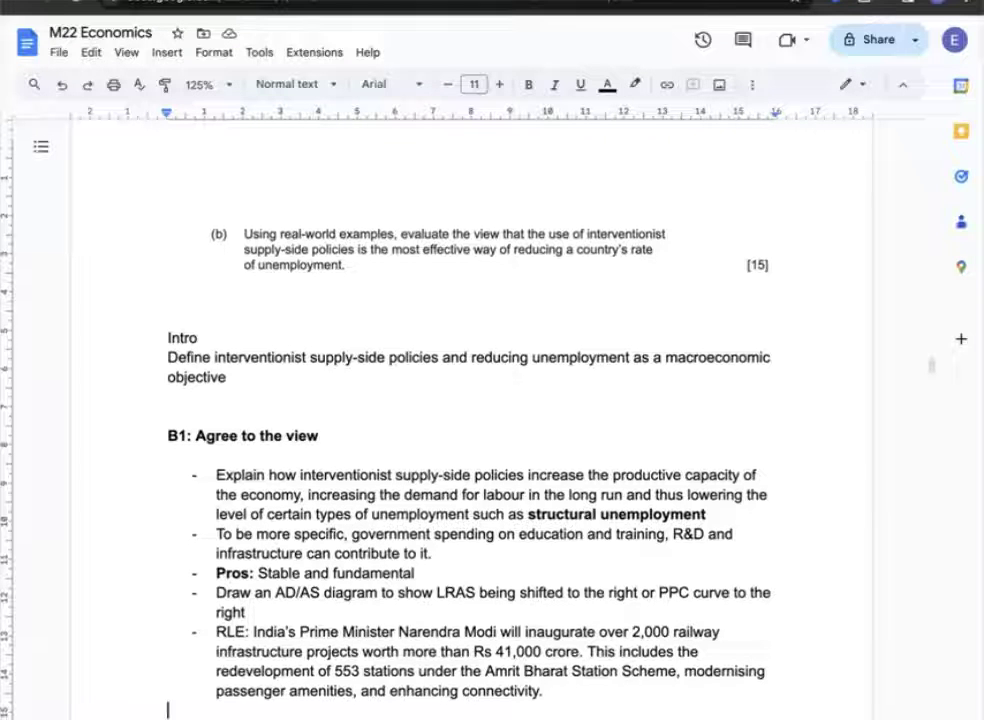
Paste the 'B2: Disagree to the view' section with five points below the B1 list
type("B2: Disagree to the view  Present the Cons of interventionist supply-side policies: Time lags, administrative inefficiencies and political motivation Explain for other types of unemployment, other policies can work better For Frictional →  market-based supply-side policies can work better since its about mismatch within the labour market For Cyclical unemployment → Demand side policies can work better, more direct and prompt such as monetary and fiscal policies RLE: Australia's fiscal policies of  providing childcare benefits and winding back business taxes have helped the country keep unemployment below 4% in the post pandemic period.")
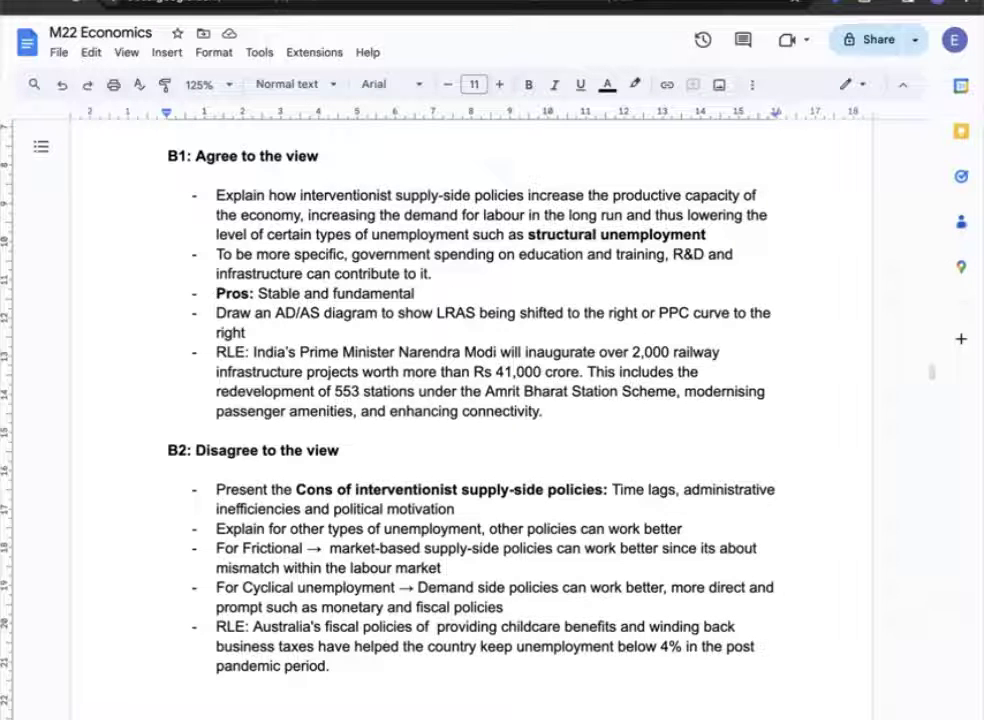
Delete the blank lines above question 3 and set up the Intro and definition line below 3(a)
scroll(266, 461, "down", 10)
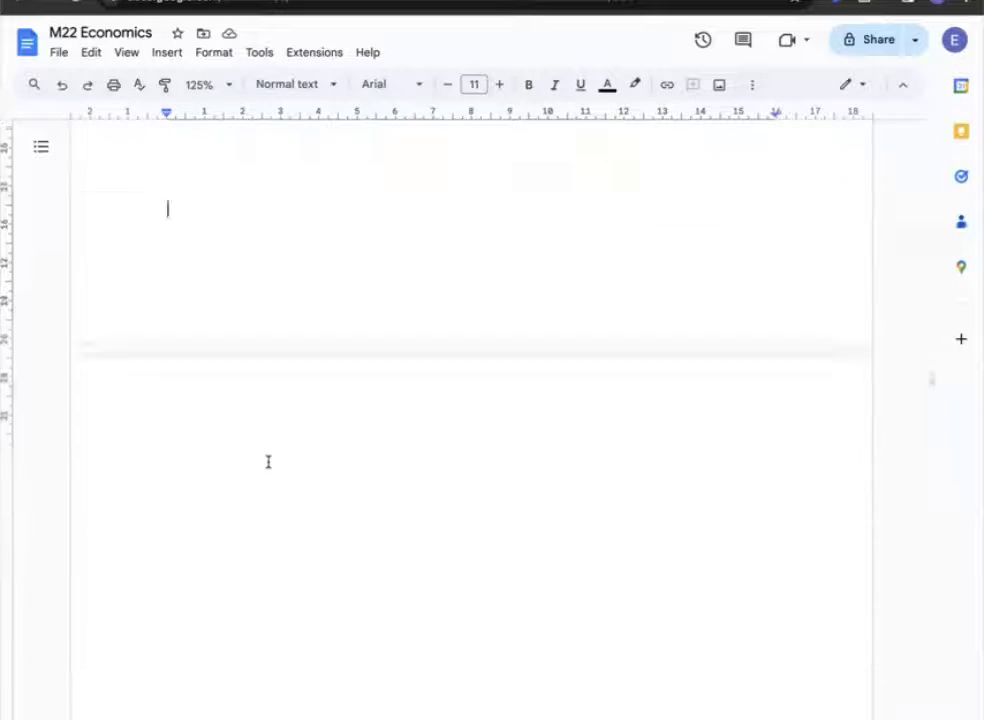
left_click_drag(218, 597, 195, 255)
key("BackSpace")
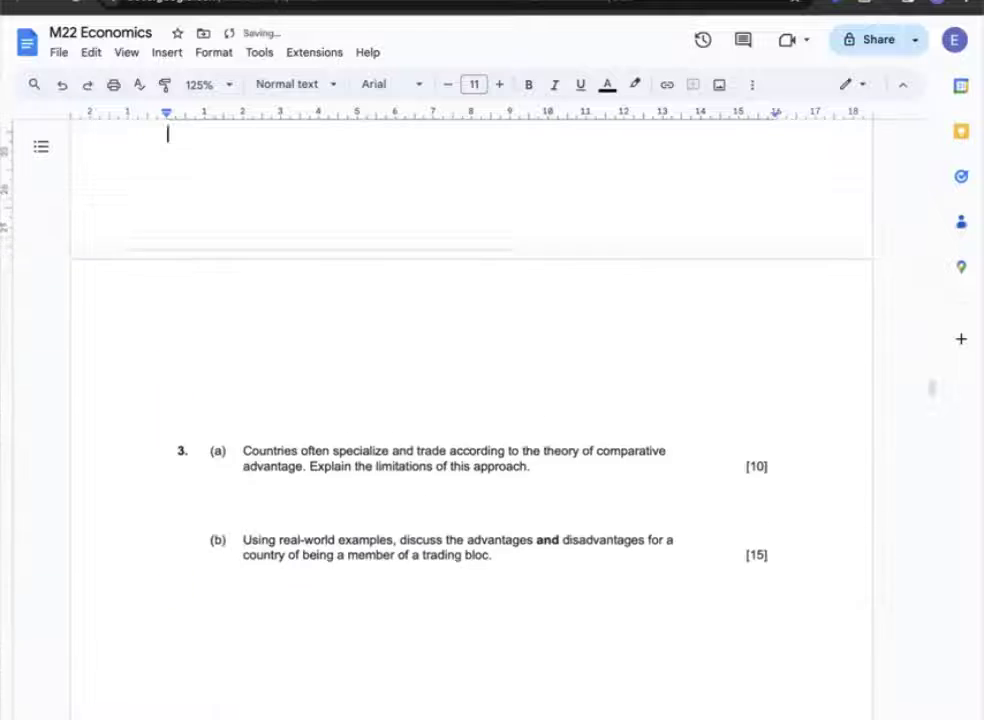
scroll(290, 514, "down", 2)
left_click(290, 514)
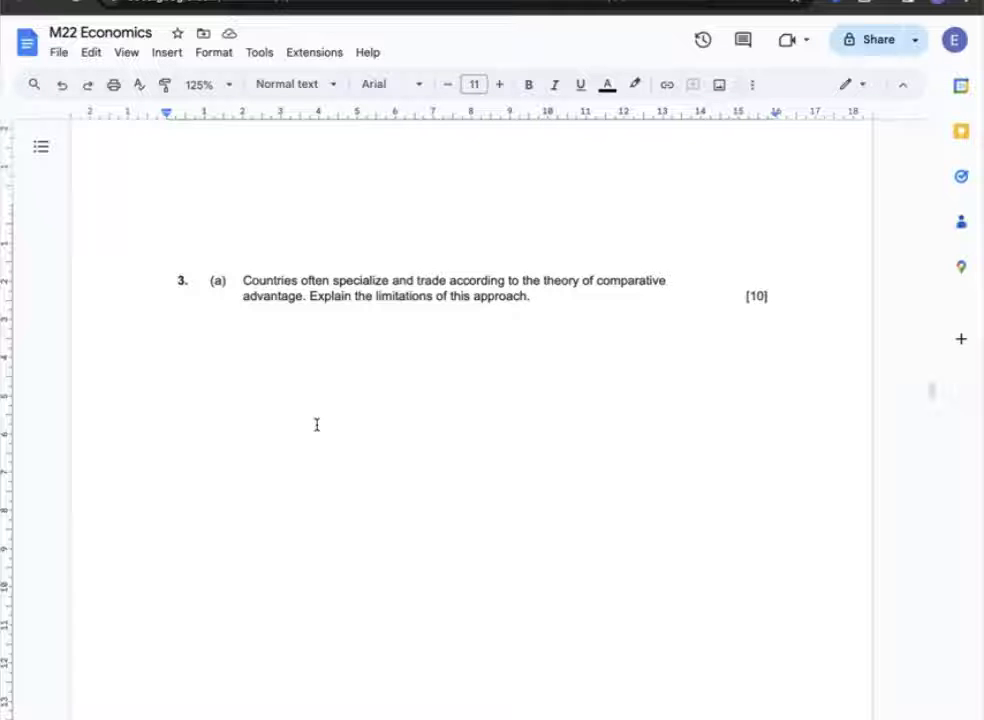
key("ctrl+z")
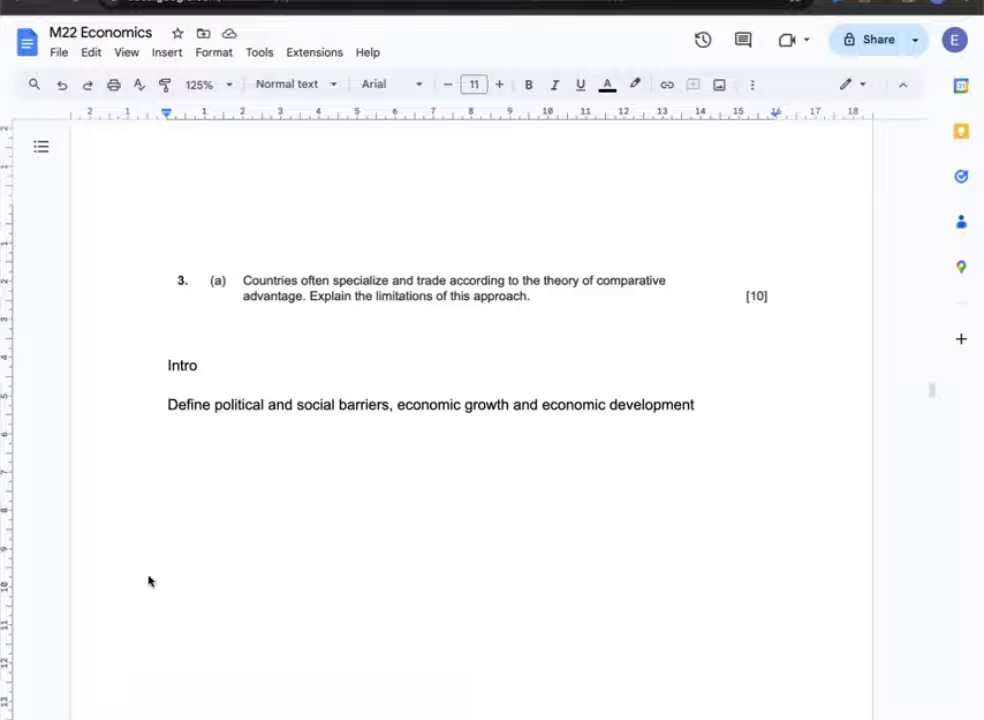
Paste the bold B1 assumptions-and-limitations heading with five points below the 3(a) definition
left_click(162, 466)
type("B1: How political and social factors can act as barriers to economic growth  Focus on quantitative and AD side matters Explain how political factors become barriers like political instability or lack of coherent institutional framework  or corruption to economic activities Explain how social factors become barriers like high crime rates or lack of social norms to economic activities Firms find business operation unstable and unpredictable Consumers lose confidence on Government difficult to collect stable tax revenues Leading Low AD Draw an AD/AS diagrams showing recessionary gap")
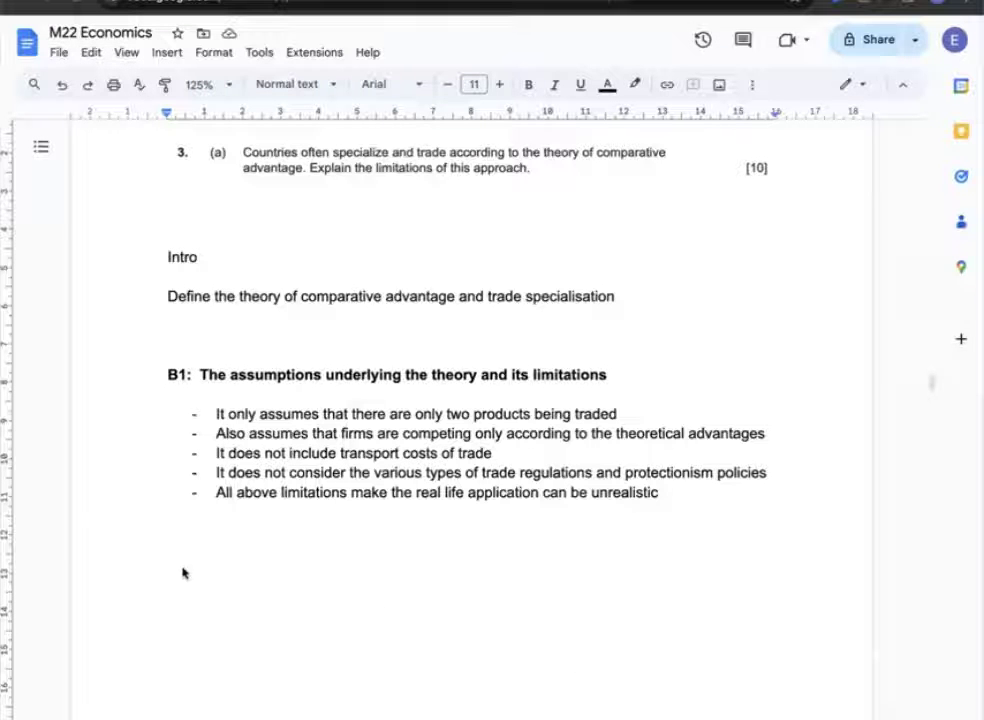
Paste the B2 section on unsustainable specialisation below the 3(a) B1 list
type("B2: How it can lead excessive and unsustainable specialisation  Specialisation according to comparative advantage may not allow necessary structural changes to occur in an economy Letting some countries mostly, LEDCs to be trapped in primary sector industries And only benefiting richer countries and MNCs Draw a PPC diagram to illustrate comparative advantage.")
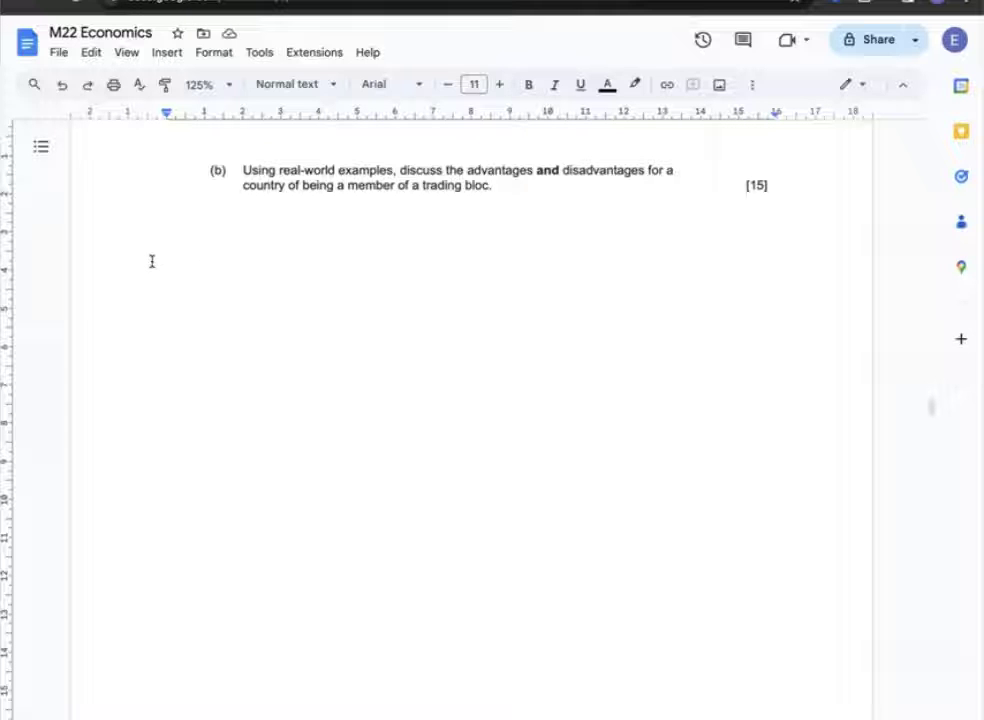
Under 3(b), paste the trading bloc Intro definition, then the six-point B1 advantages outline
scroll(160, 272, "down", 1)
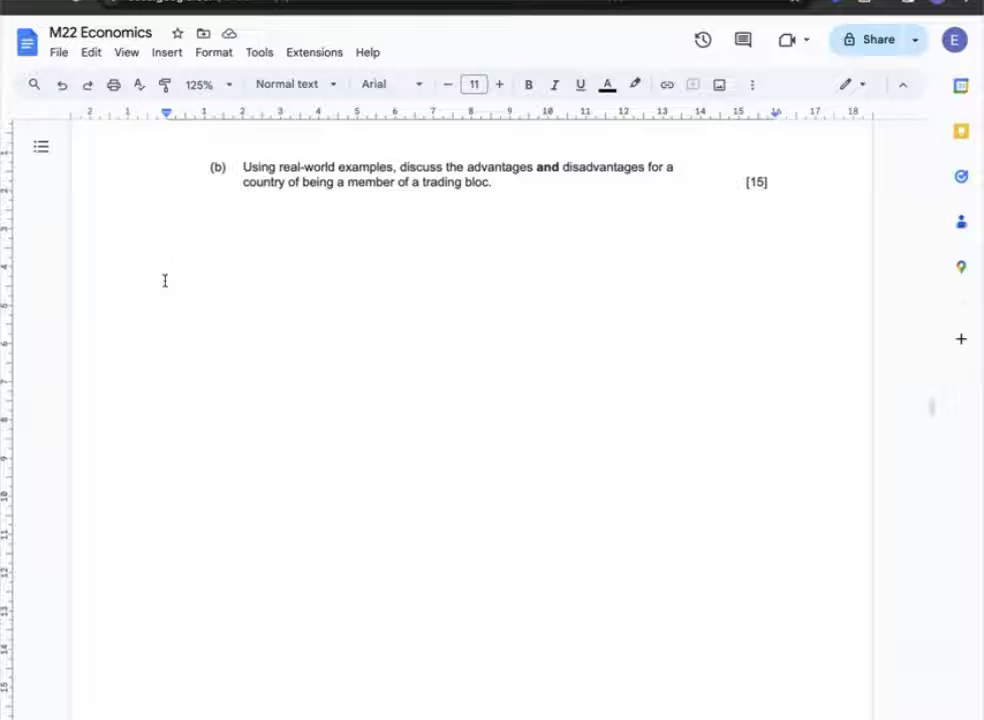
type("Intro  Define trading bloc and types of it such as common market or customs union or monetary union.")
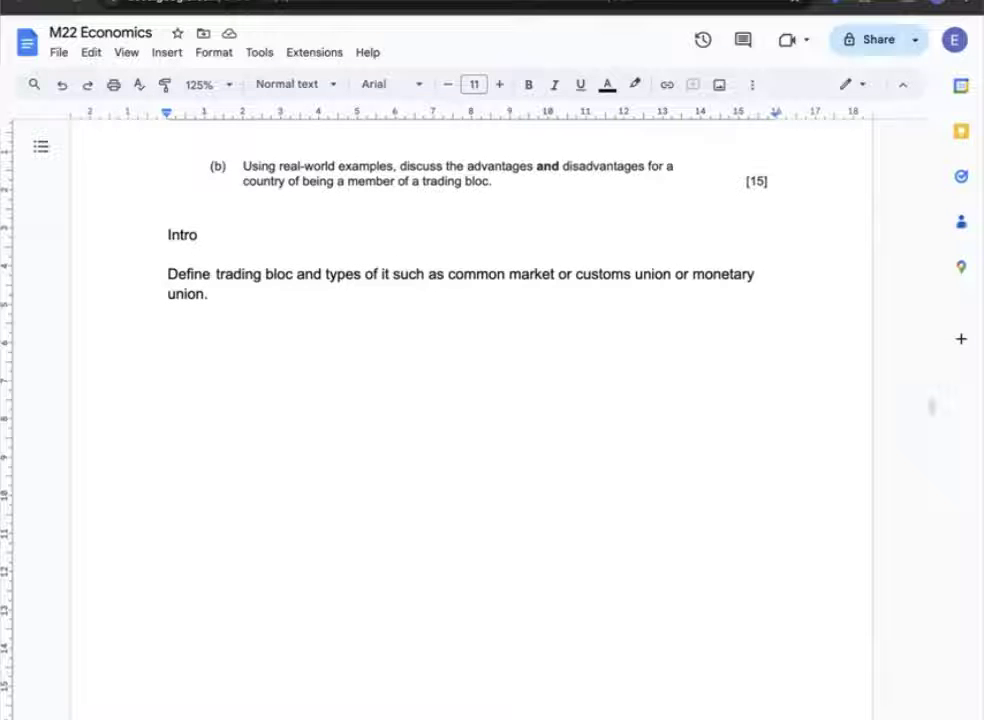
key("Return")
key("Return")
key("Return")
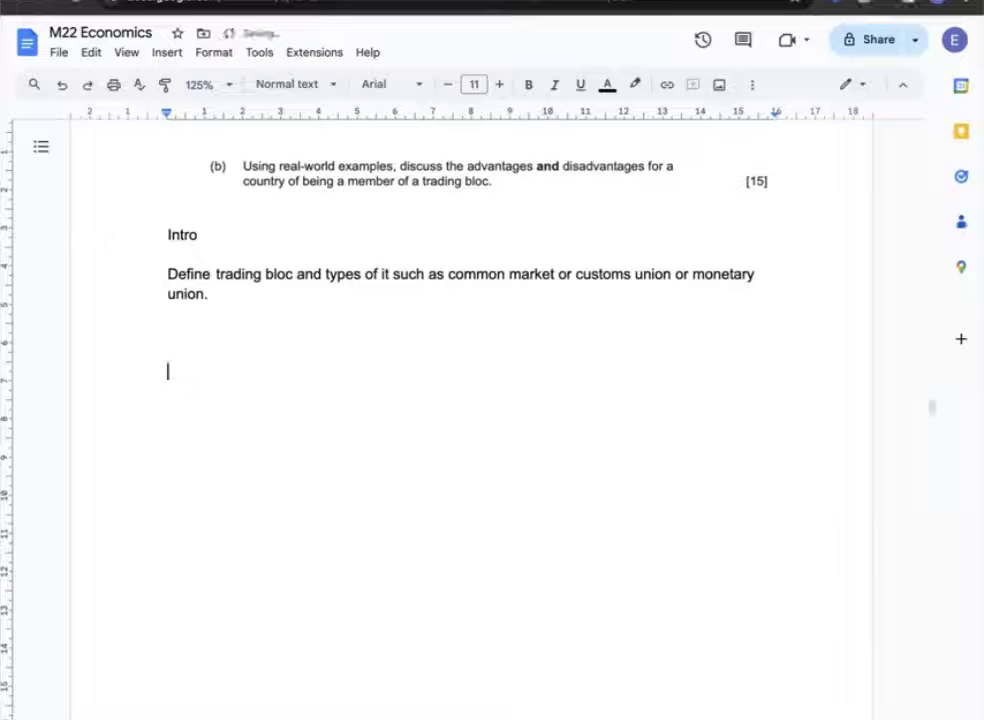
type("B1: Advantages of being a member of a trading bloc  Increased trade flows: By eliminating tariffs and trade barriers, FTAs promote trade among member countries, leading to increased exports and imports. Economic growth: Greater trade can lead to increased economic growth and investment, as firms benefit from expanded markets and economies of scale. Consumer benefits: Consumers gain access to a wider variety of goods and services at potentially lower prices due to increased competition and trade. Deeper integration: Common markets facilitate deeper economic integration among member countries by removing barriers to the movement of factors of production, such as labour and capital. Increased investment: Common markets attract investment by providing businesses with access to larger markets, a more skilled labour force, and greater economies of scale. RWE: UK officially joins trans-Pacific trading block, biggest trade deal since BrexitUnder agreement, more than 99% of current UK goods exports to CPTPP countries to be eligible for zero tariffs")
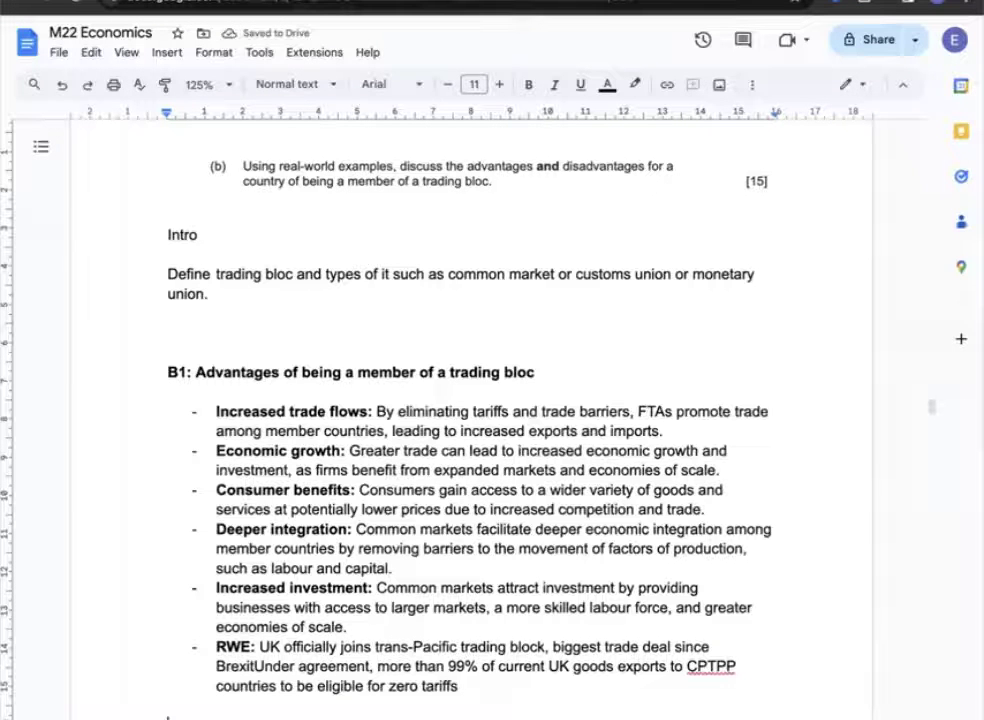
Delete the empty line above the 3(b) B1 advantages heading
key("BackSpace")
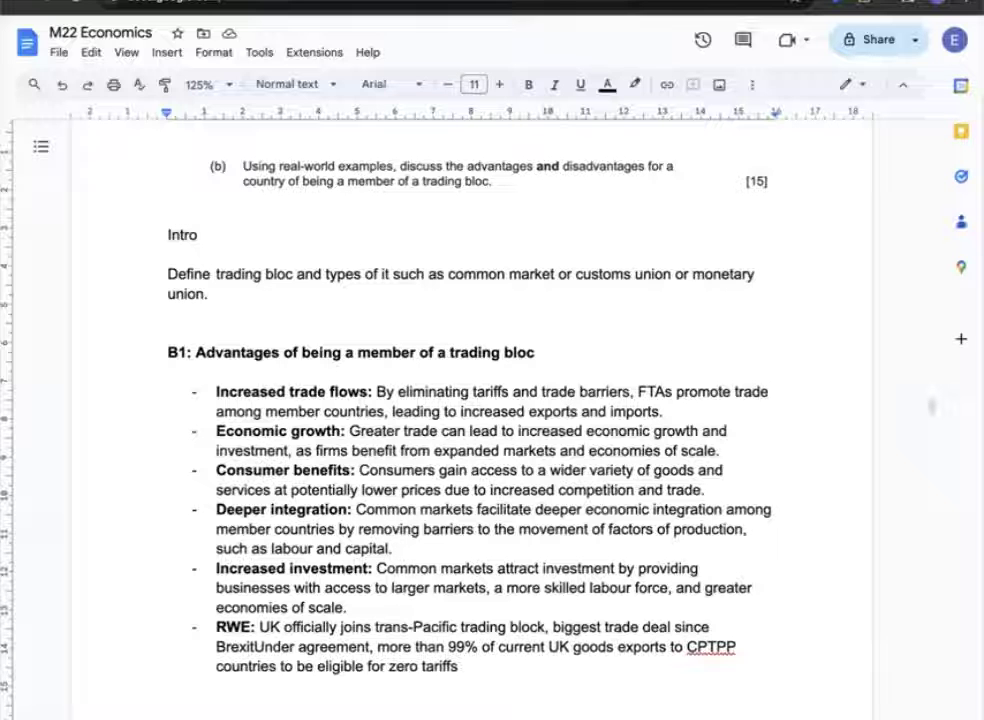
scroll(249, 470, "down", 5)
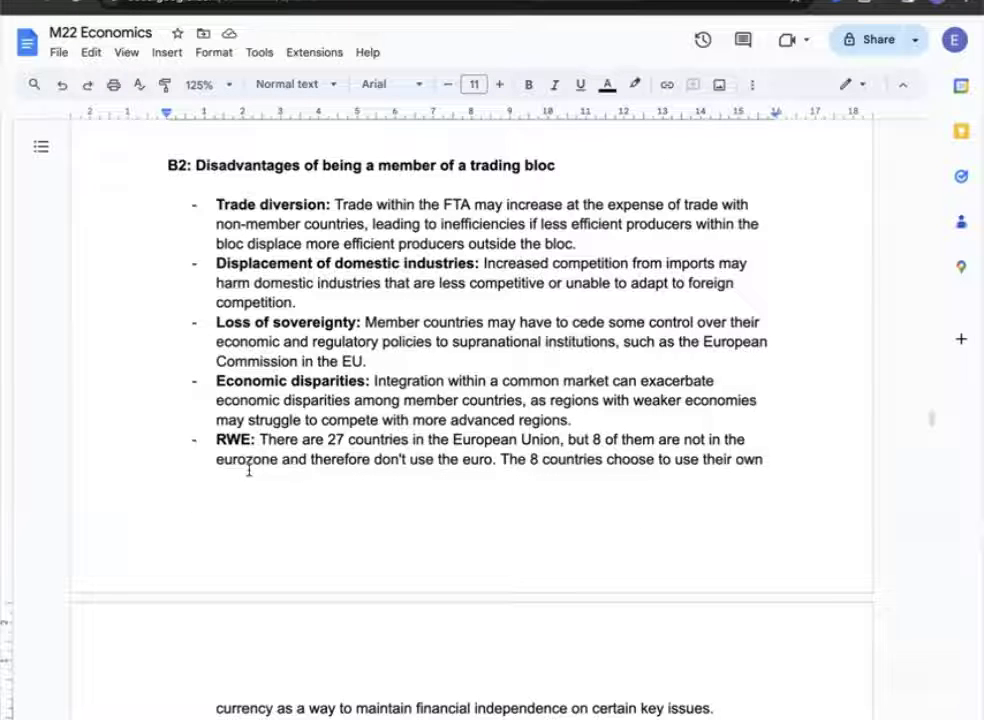